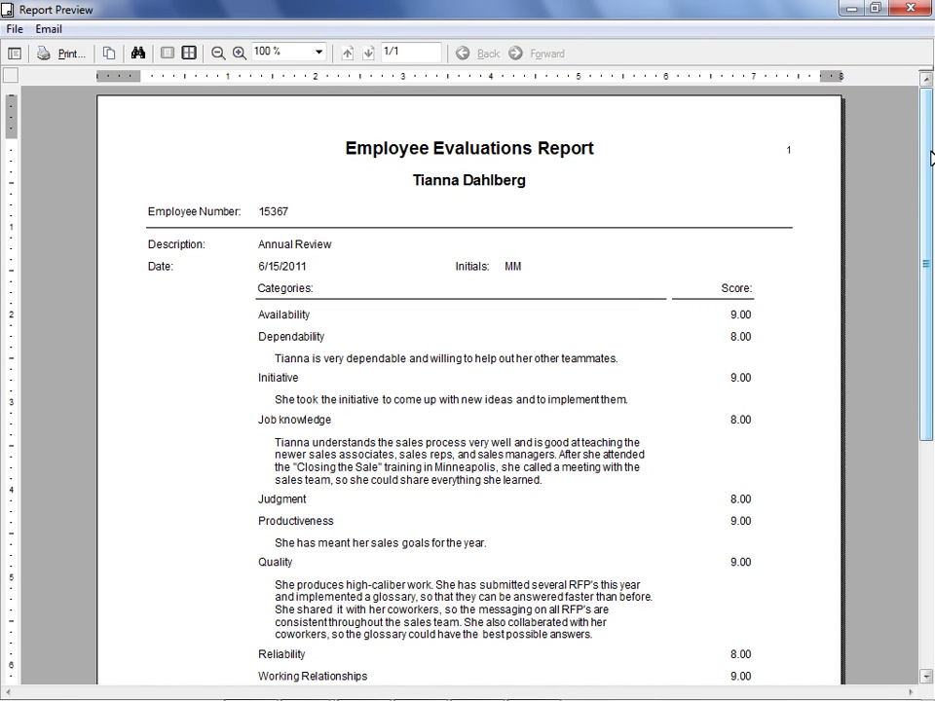
Scroll the evaluation report preview to its end, showing total score 77.00 and average 8.56
left_click_drag(930, 156, 932, 420)
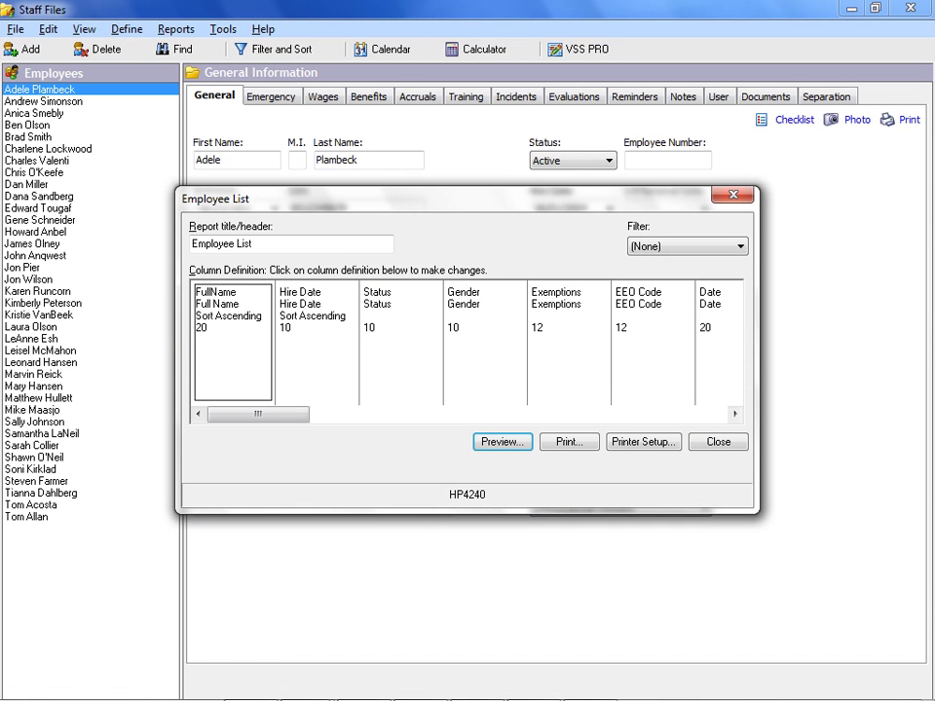
Open the Full Name column's definition and drop down its field list to choose Status
key("Return")
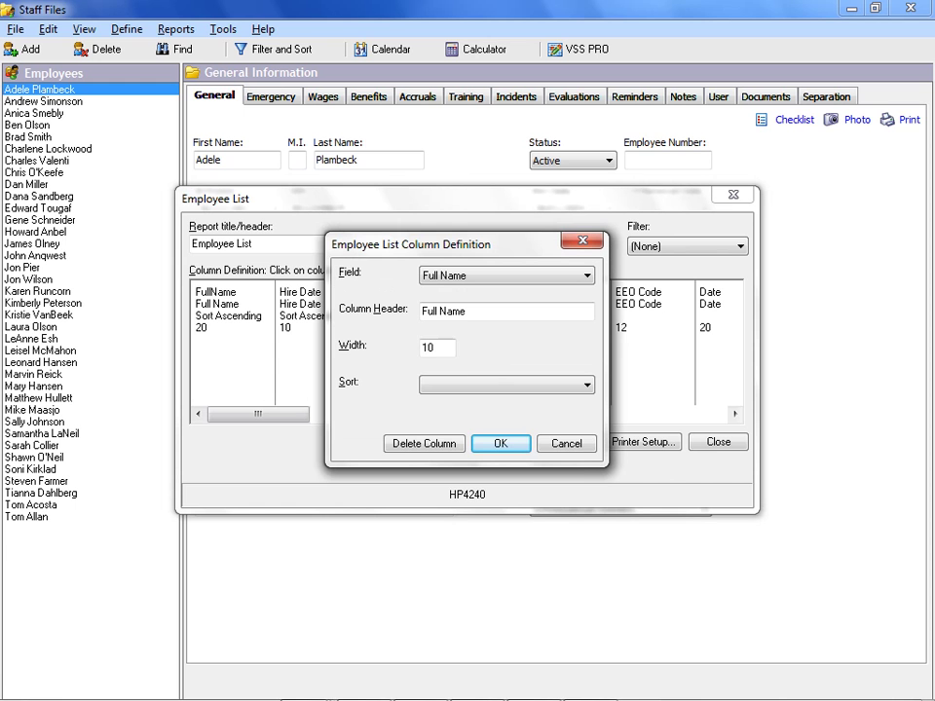
key("alt+Down")
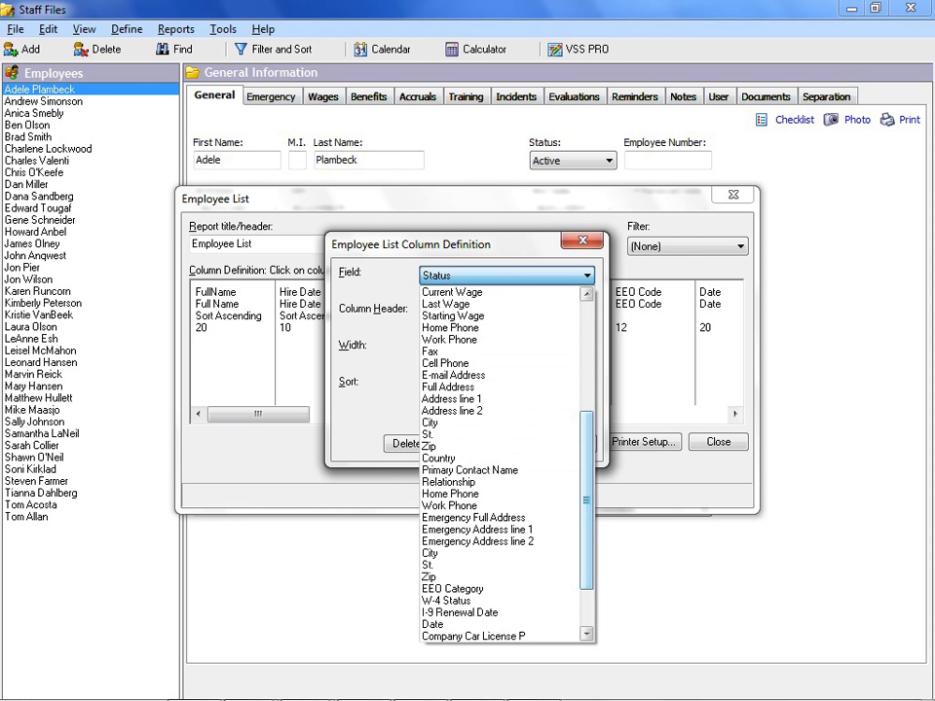